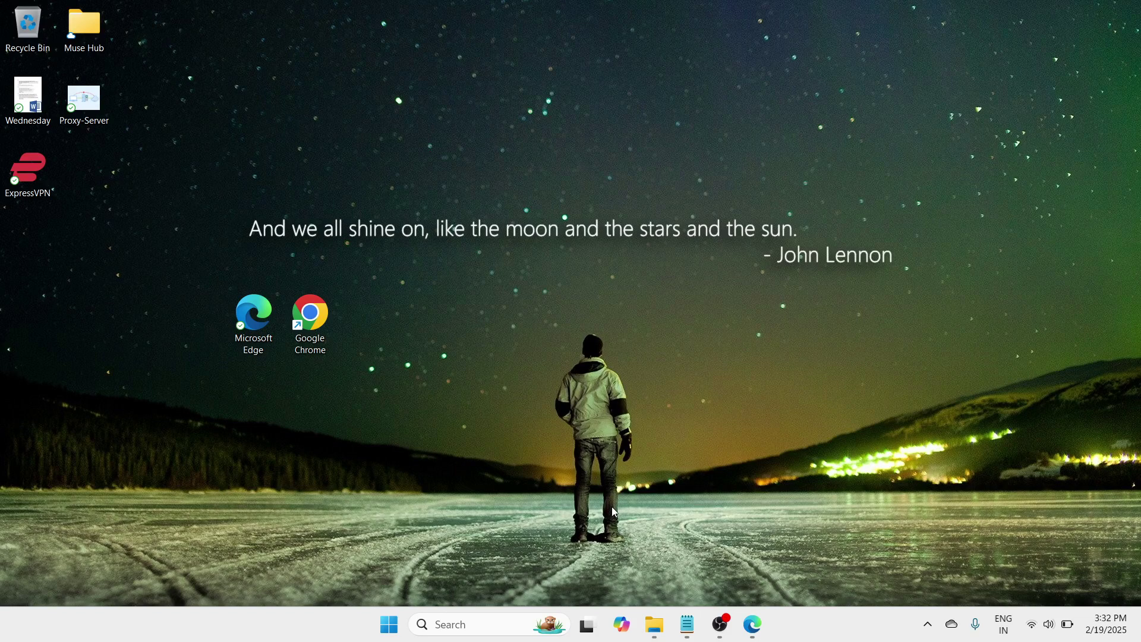
- Examine the available Other troubleshooters under System > Troubleshoot in Windows Settings, and close Settings
key(super+i)
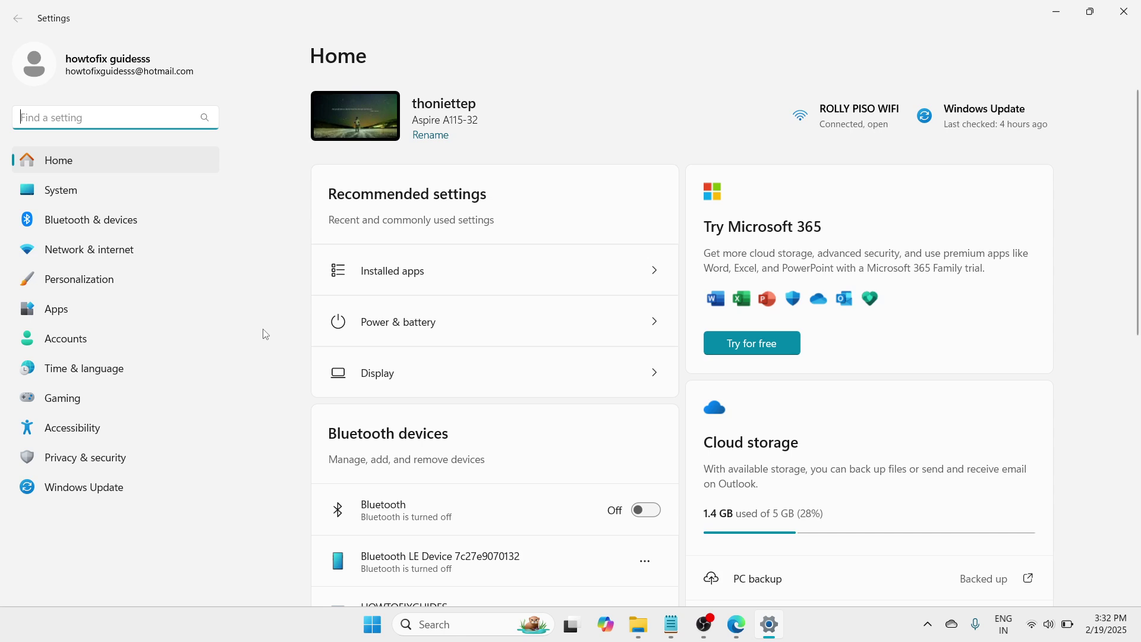
click(136, 196)
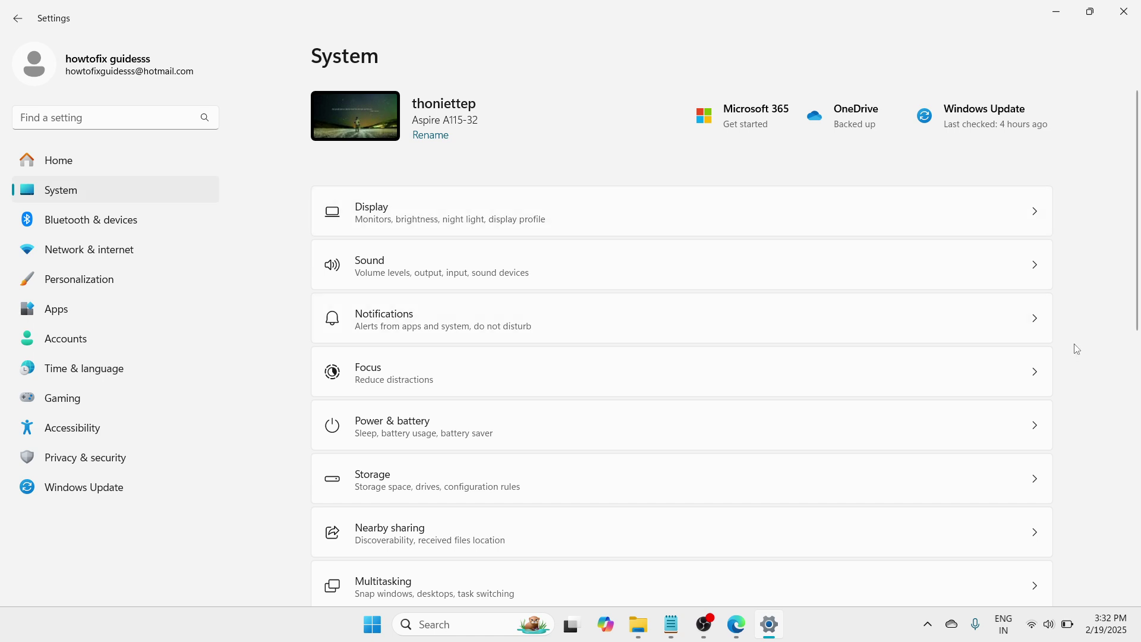
drag(1136, 296, 1136, 491)
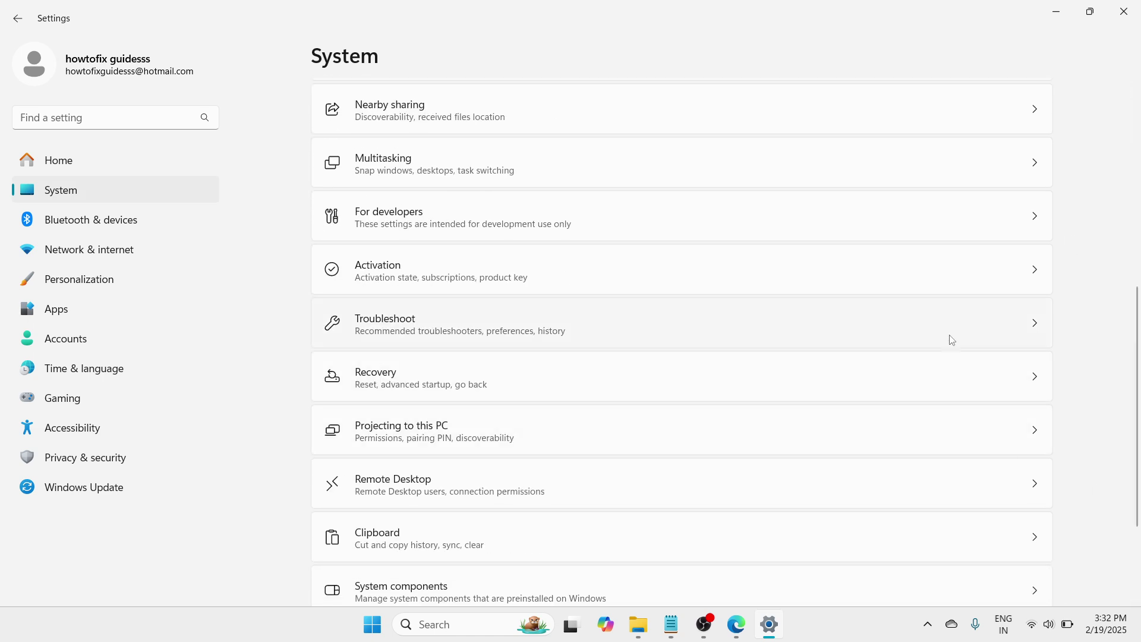
click(927, 340)
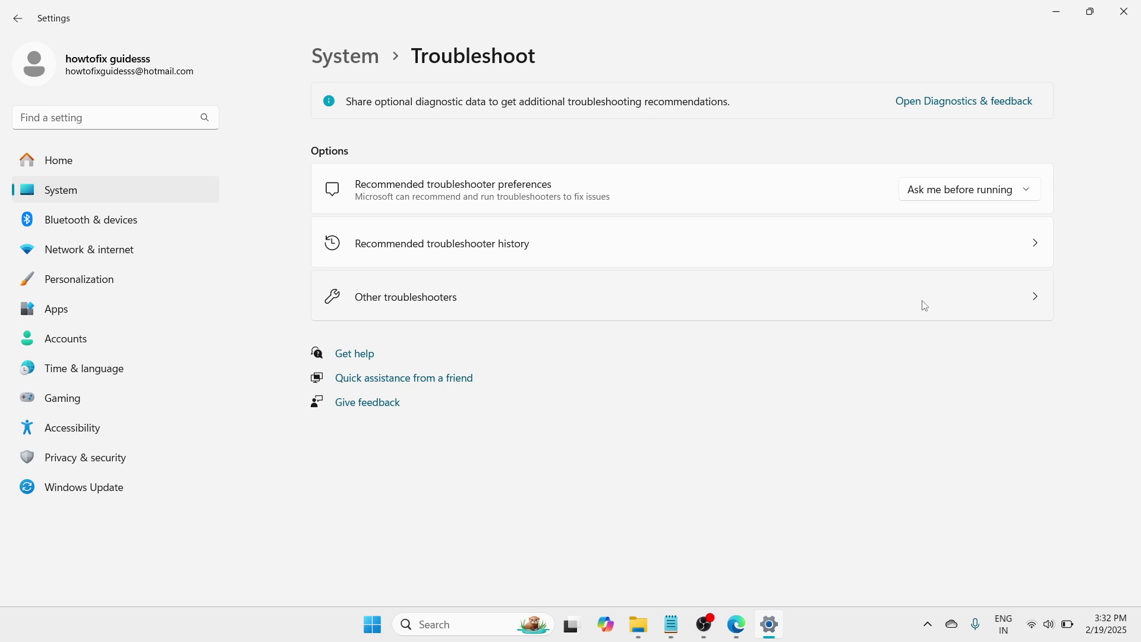
click(925, 305)
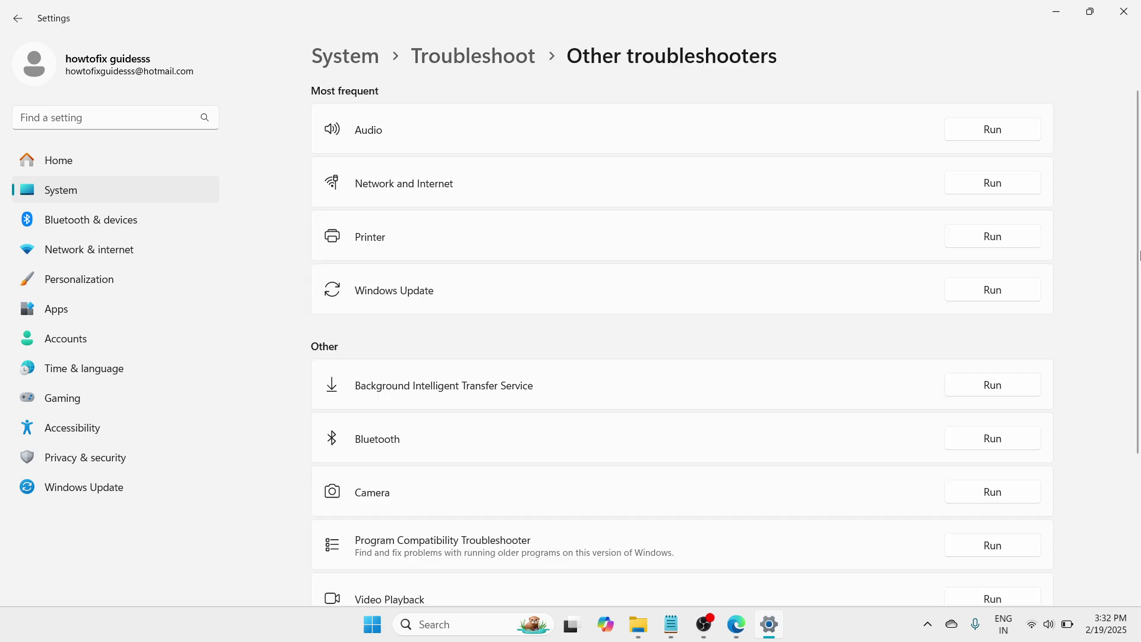
scroll(1136, 342, down, 2)
drag(1135, 343, 1138, 396)
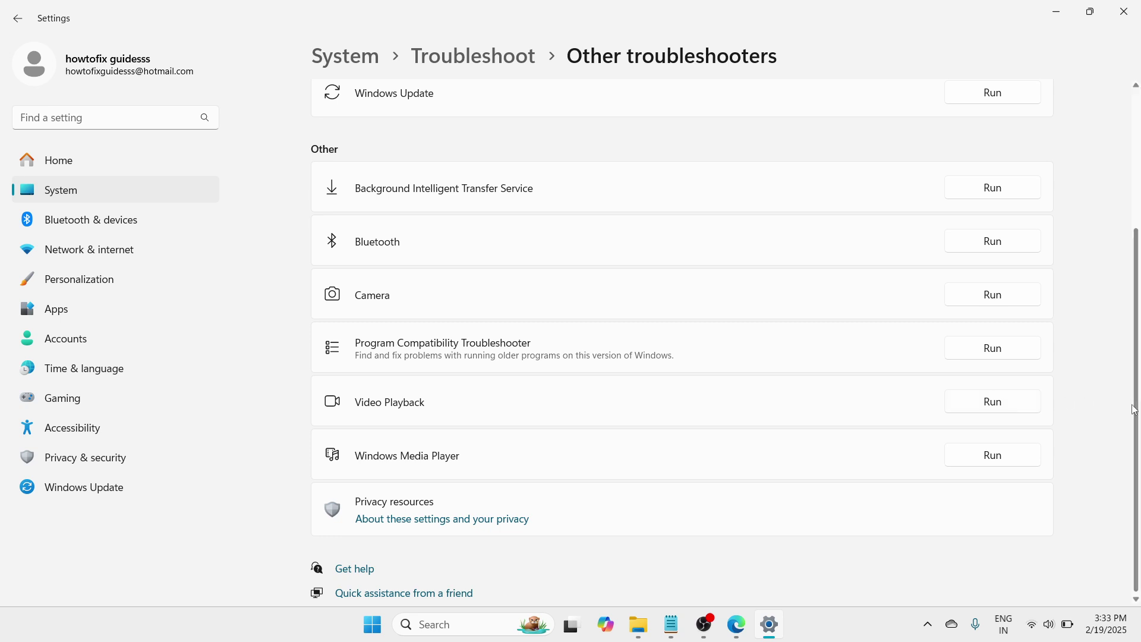
drag(1135, 410, 1134, 365)
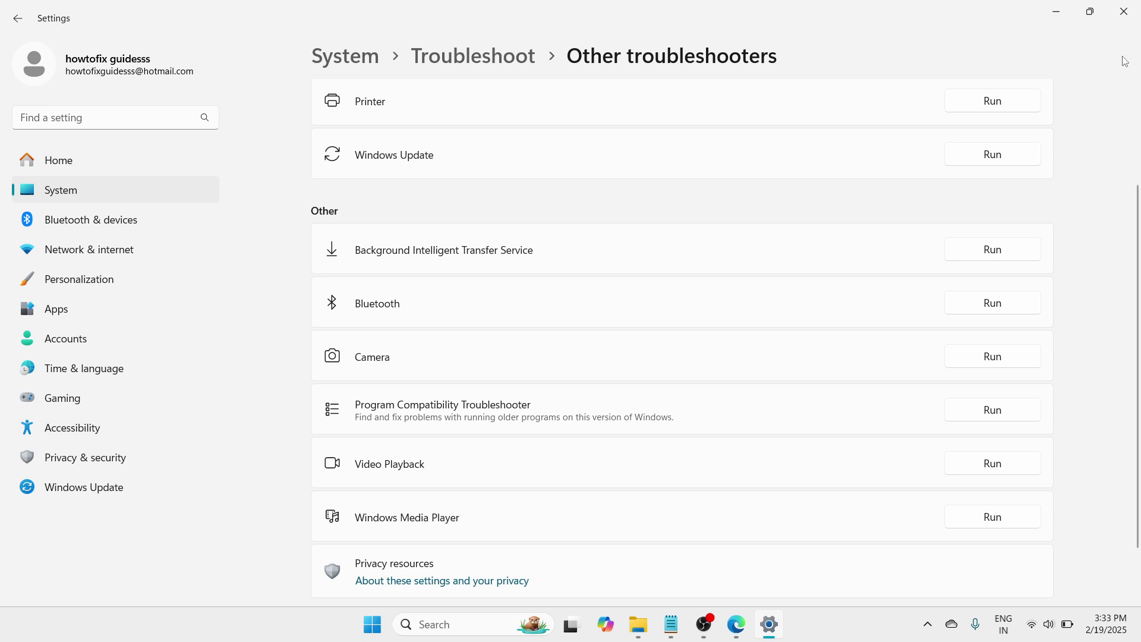
click(1125, 17)
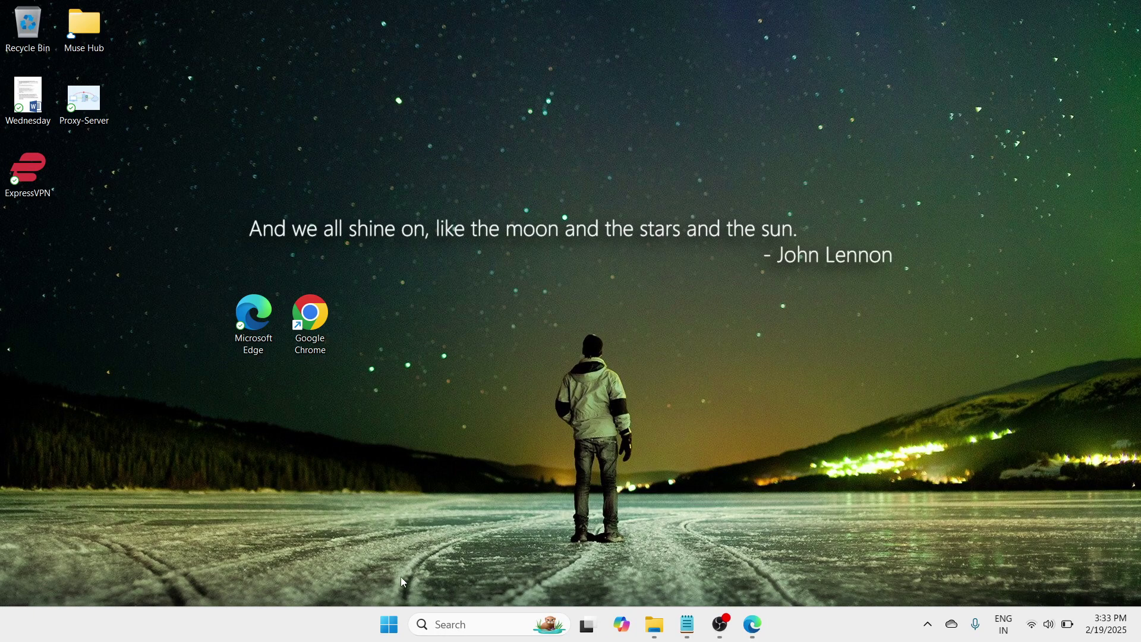
- Open Device Manager in a maximized window and expand the Mice and other pointing devices category
right_click(393, 620)
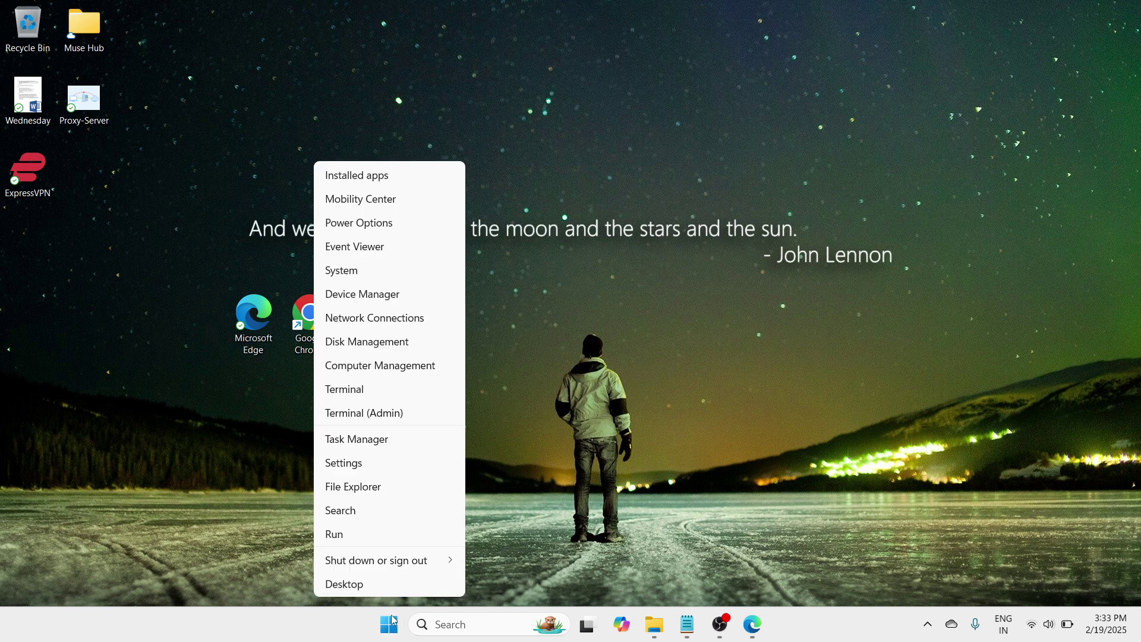
click(404, 304)
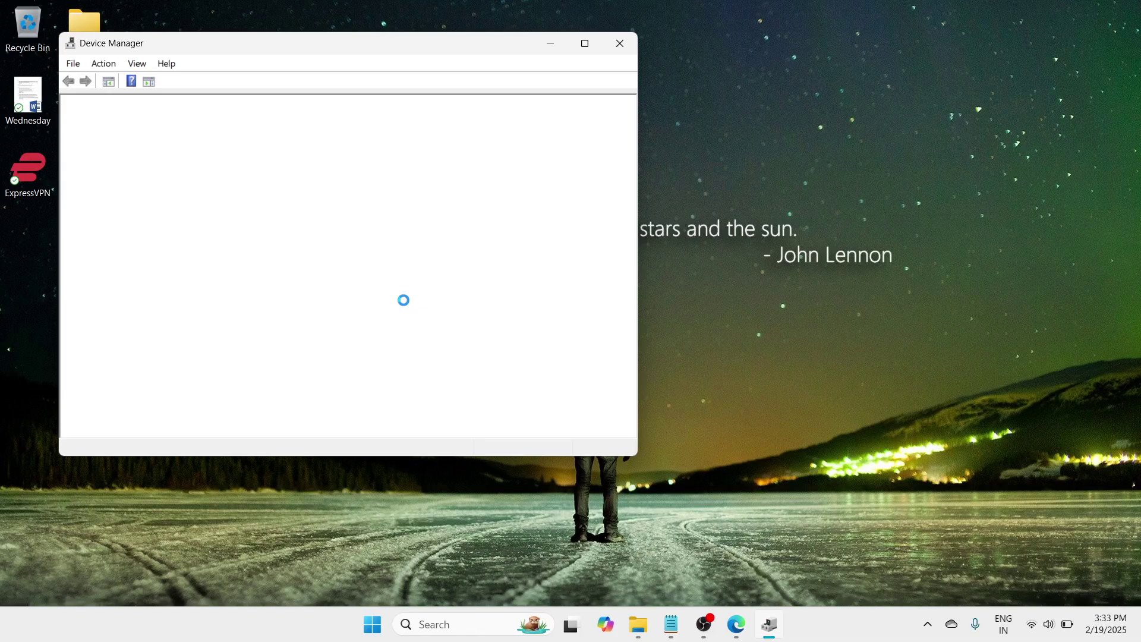
click(585, 44)
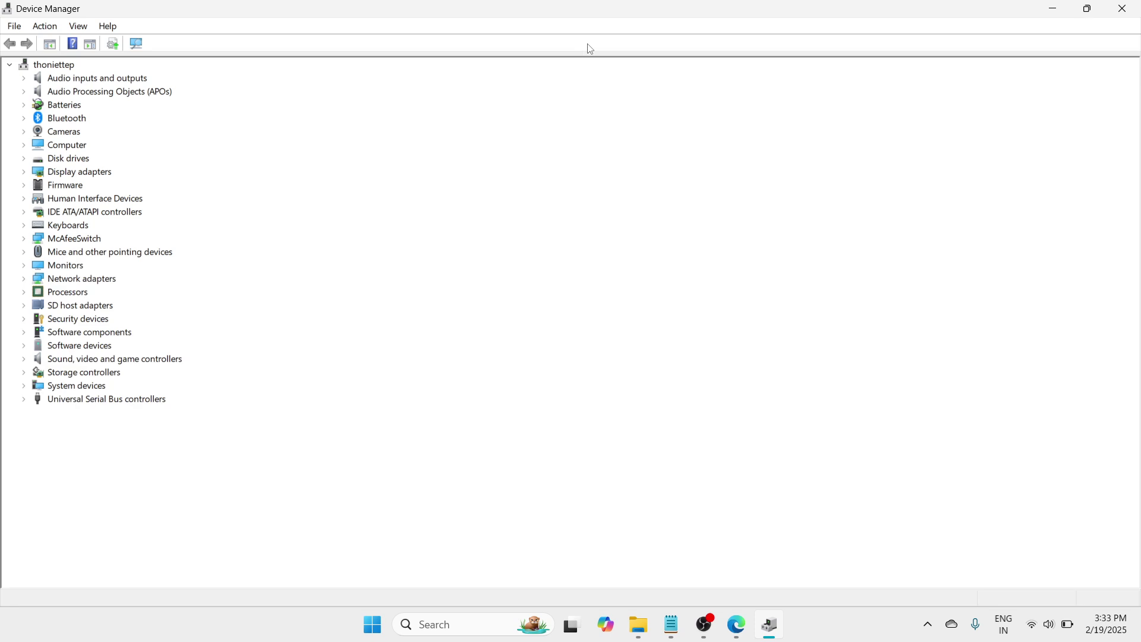
click(132, 252)
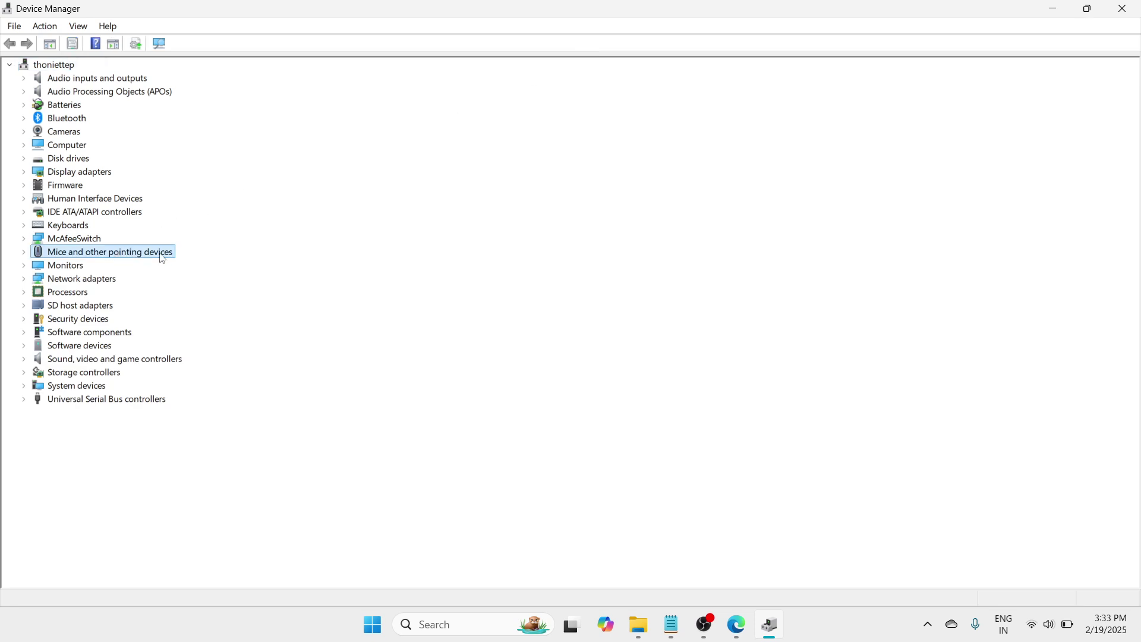
click(23, 256)
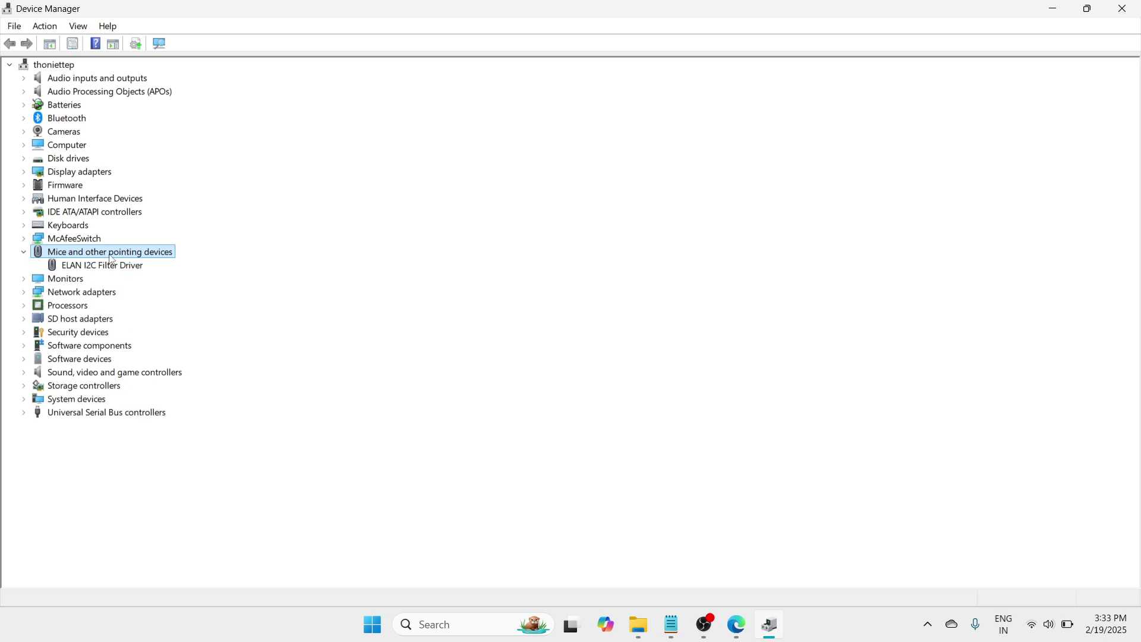
- Run an automatic driver update search for the ELAN I2C Filter Driver and close the update wizard
click(110, 269)
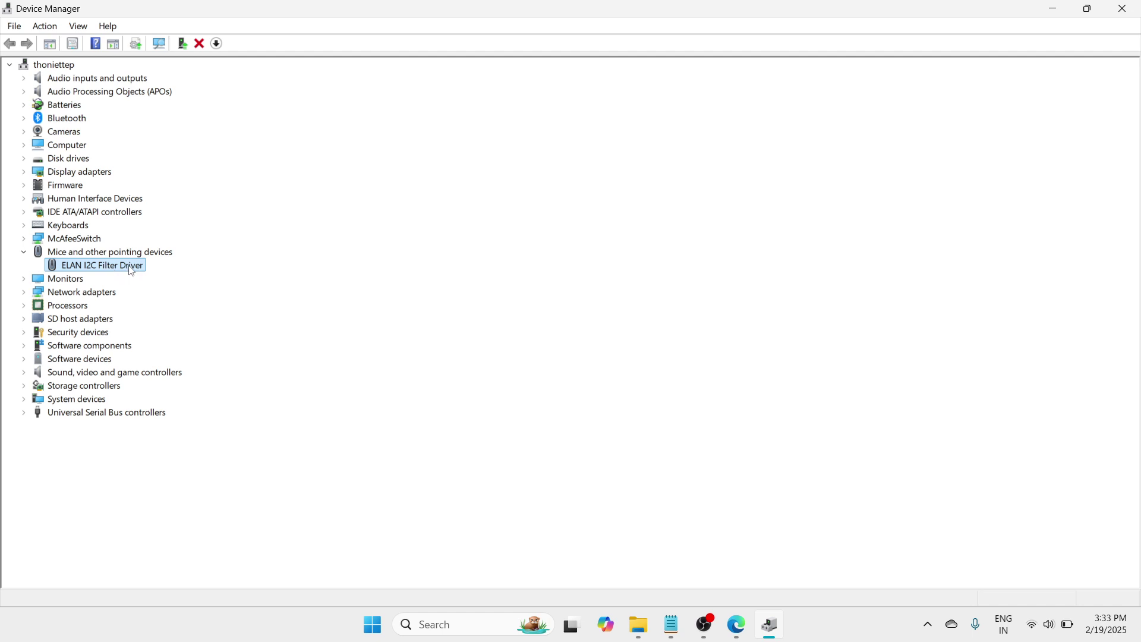
right_click(132, 271)
click(186, 275)
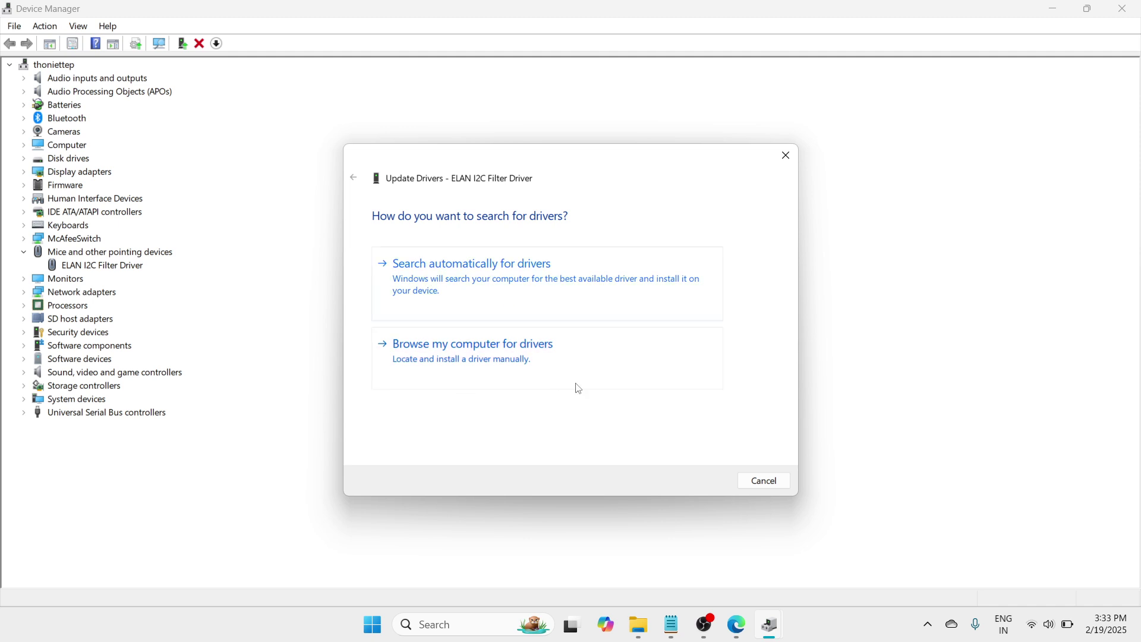
click(554, 295)
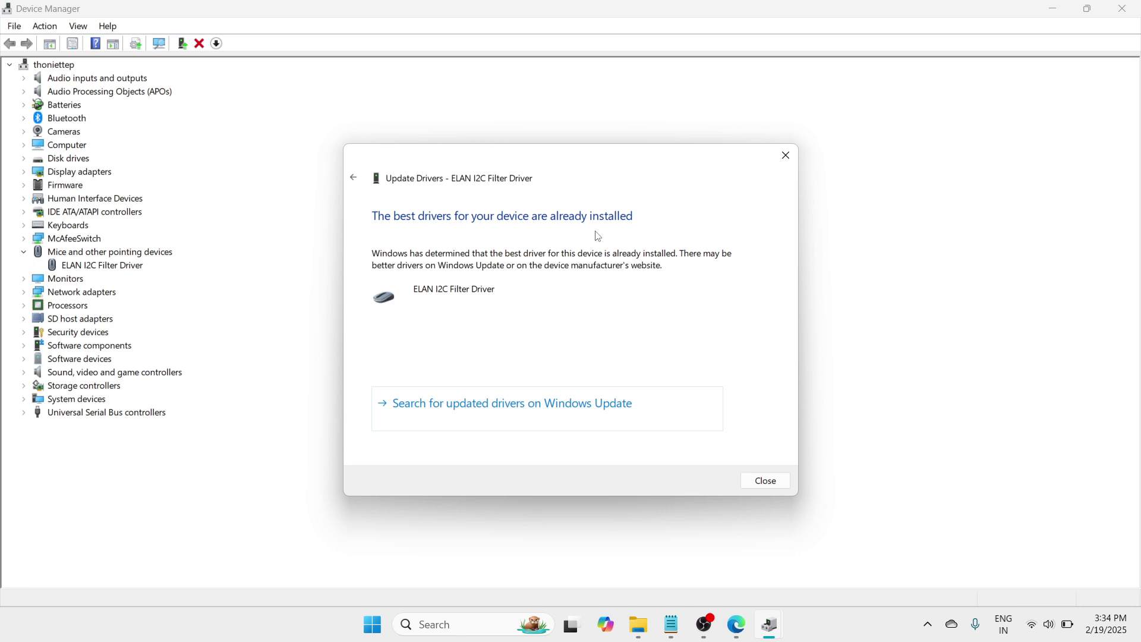
click(762, 482)
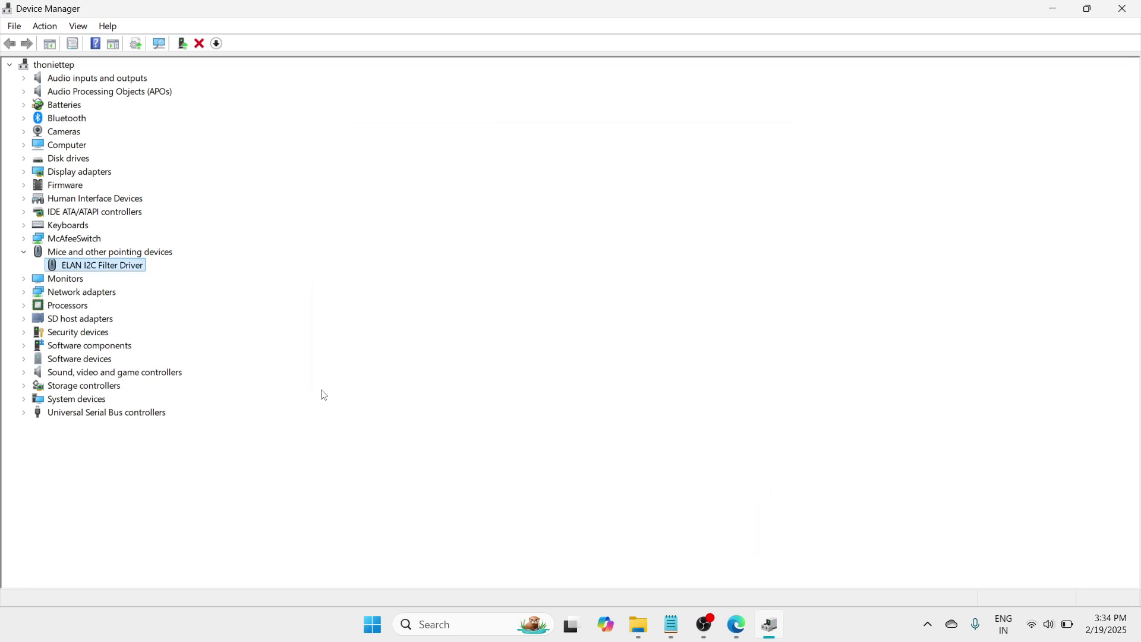
- Examine the compatible drivers available on the computer for the ELAN I2C Filter Driver, and leave the wizard without installing one
right_click(122, 274)
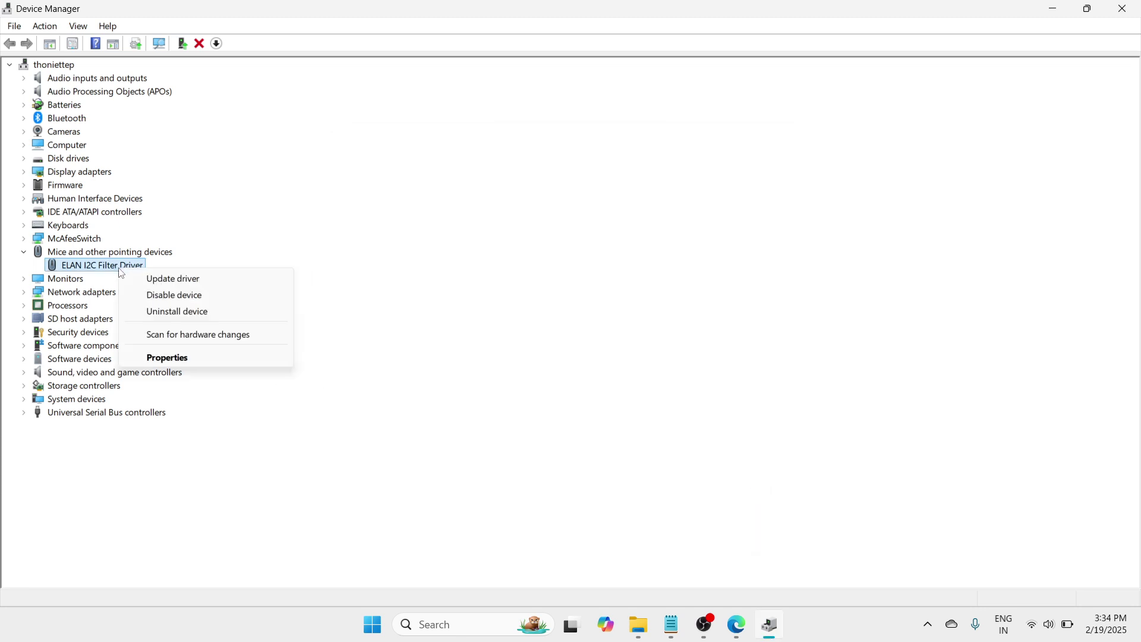
click(149, 279)
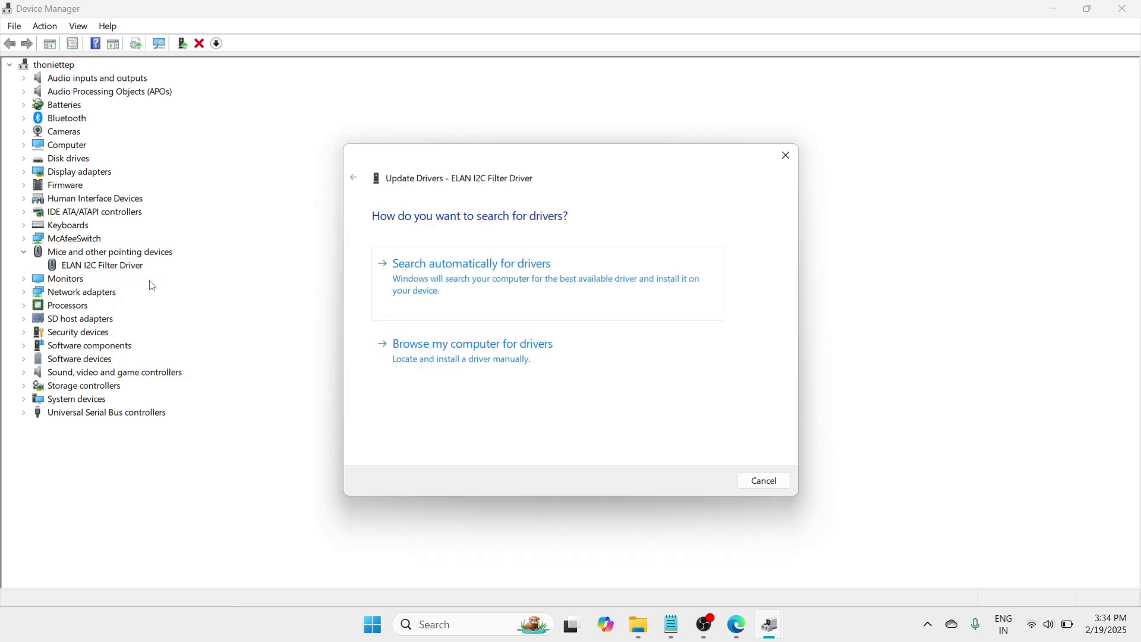
click(451, 344)
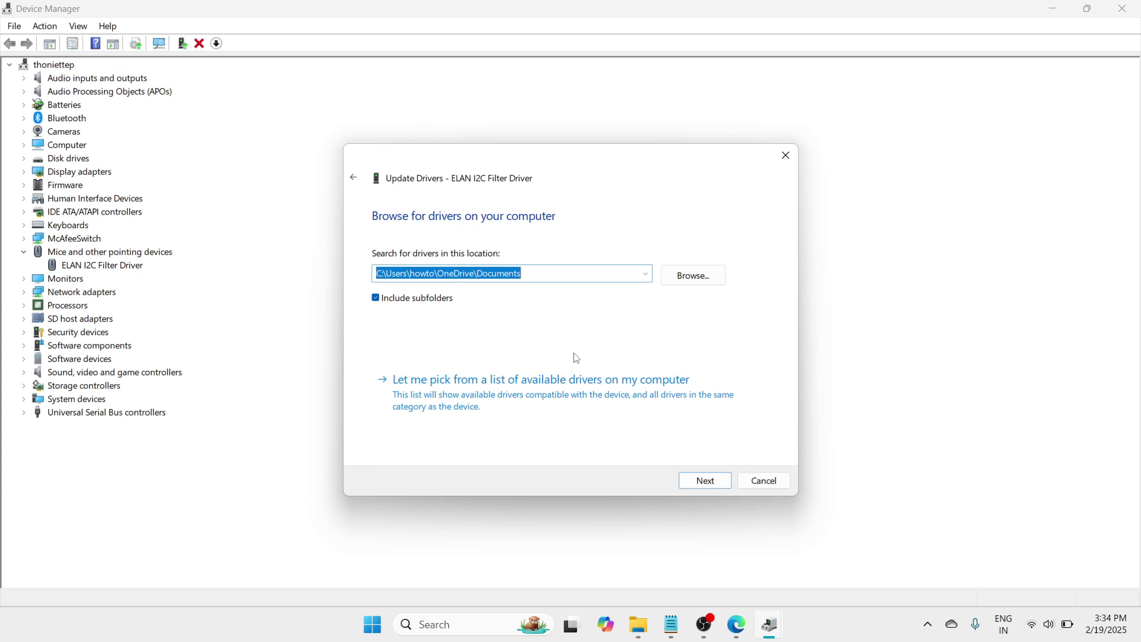
click(554, 410)
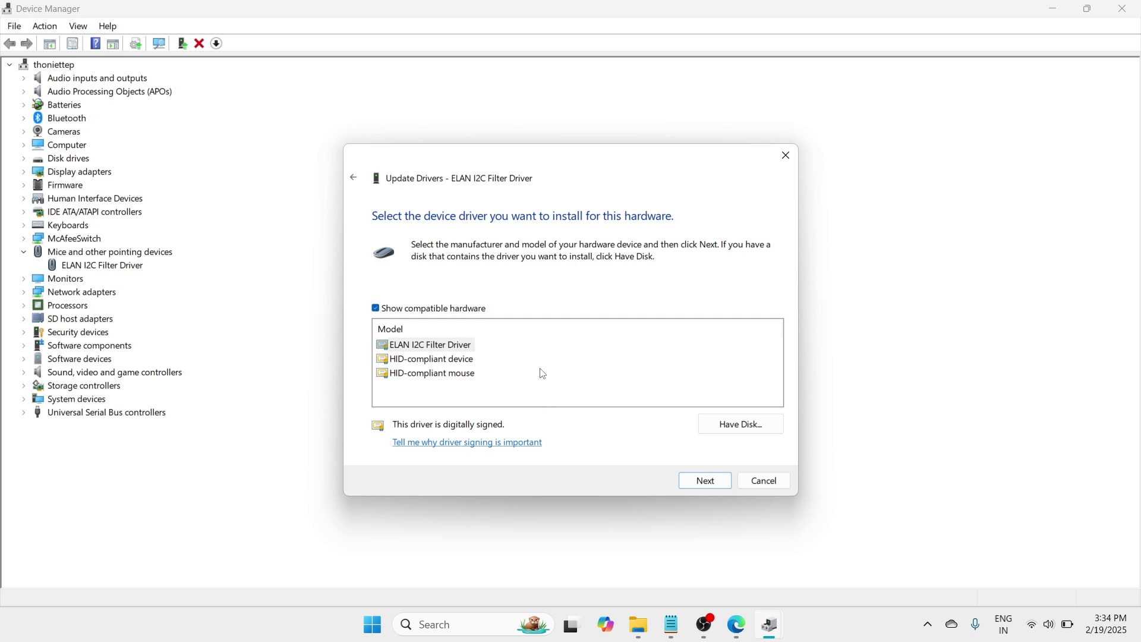
click(449, 362)
click(447, 351)
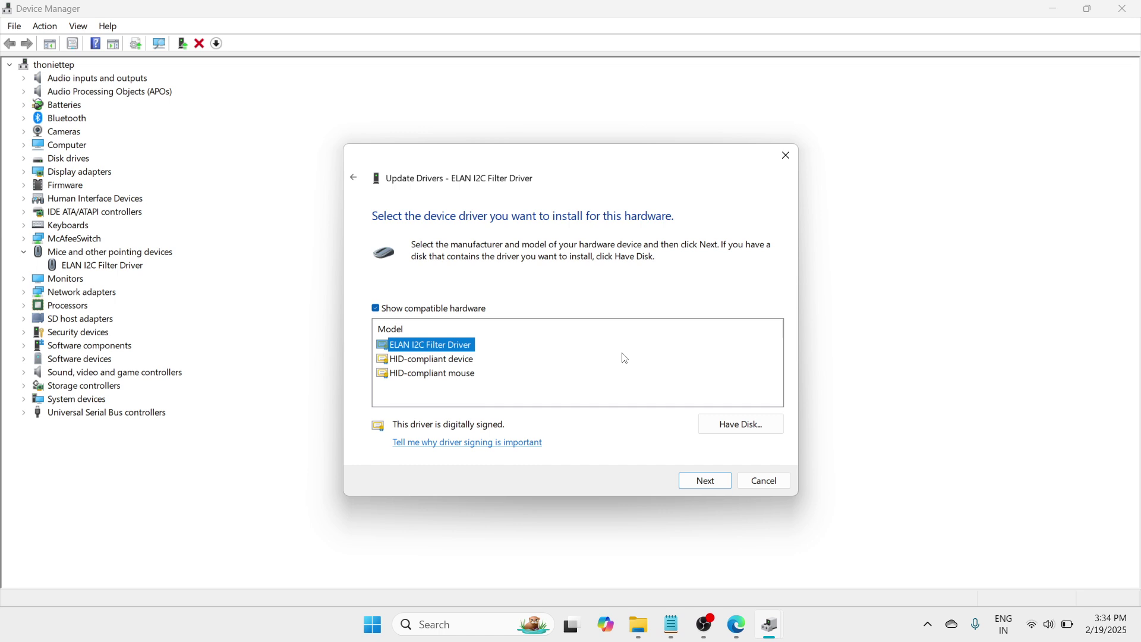
click(786, 156)
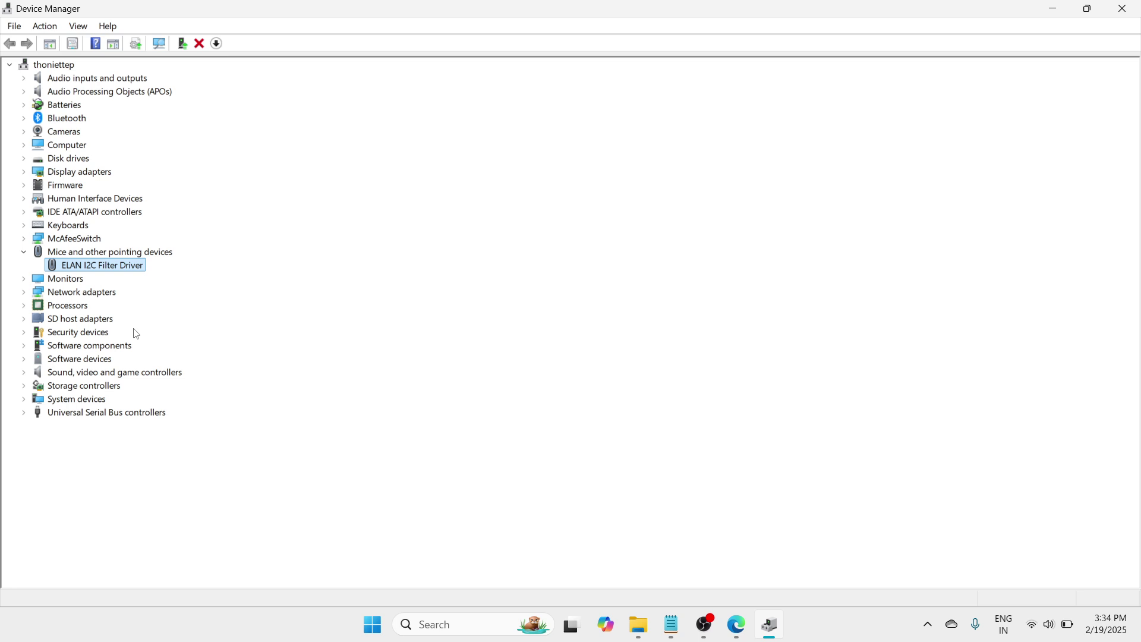
- Run an automatic driver update search for the I2C HID Device under Human Interface Devices
click(94, 200)
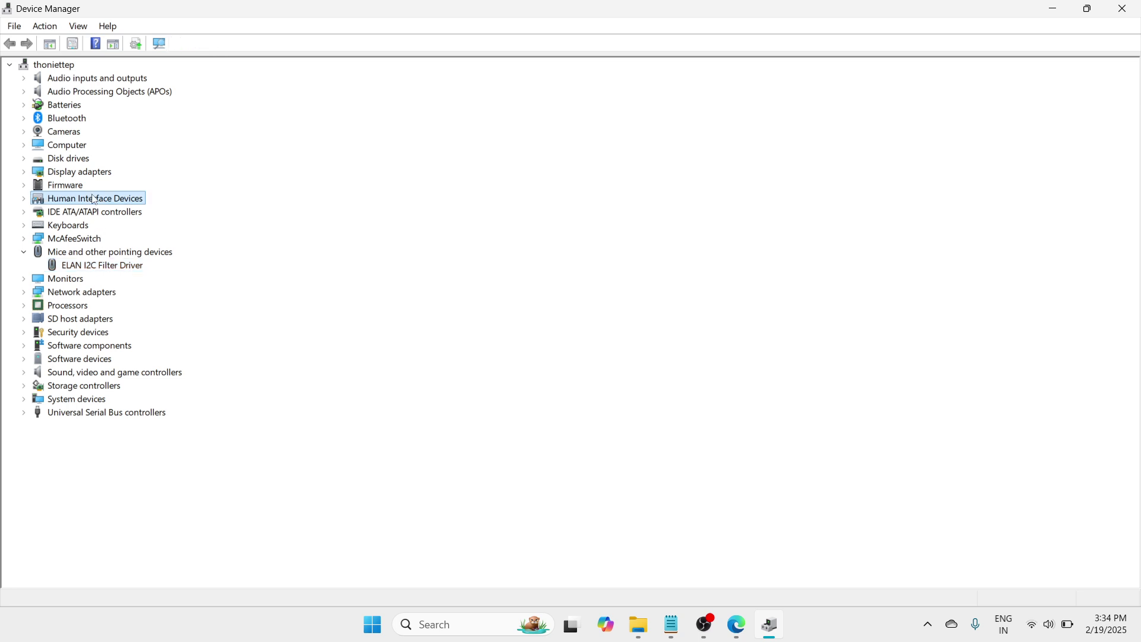
click(26, 200)
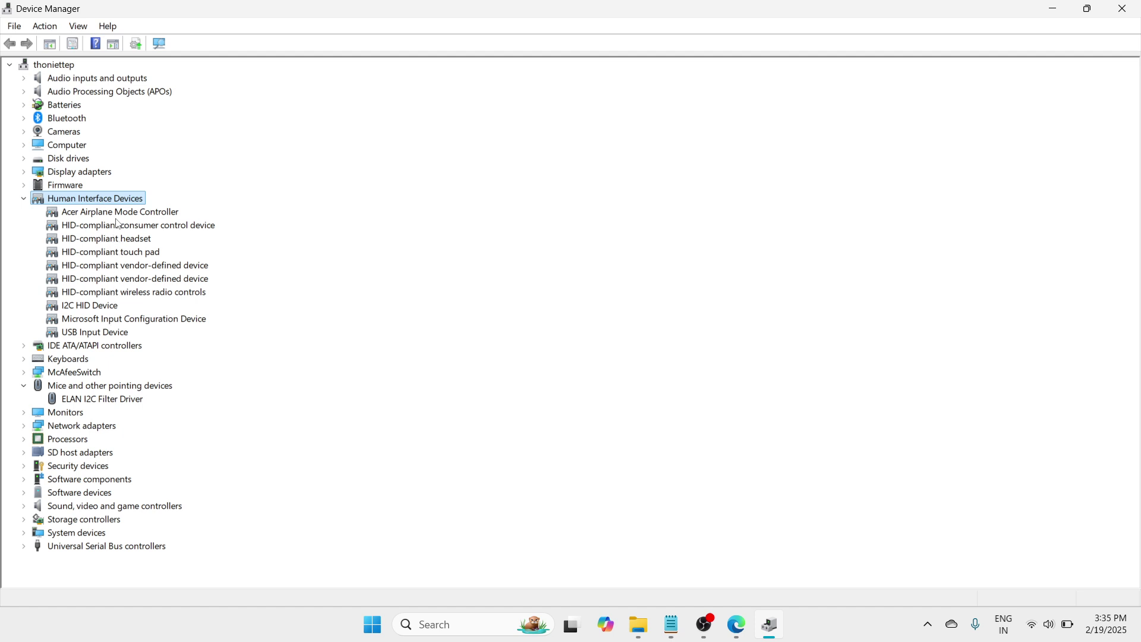
click(107, 308)
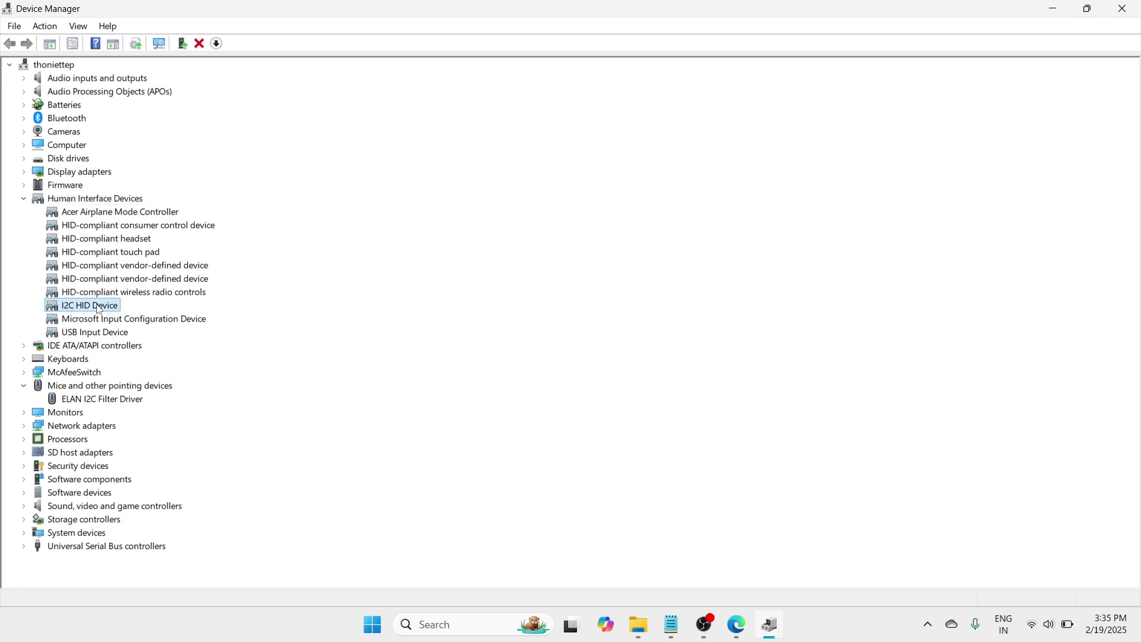
right_click(122, 306)
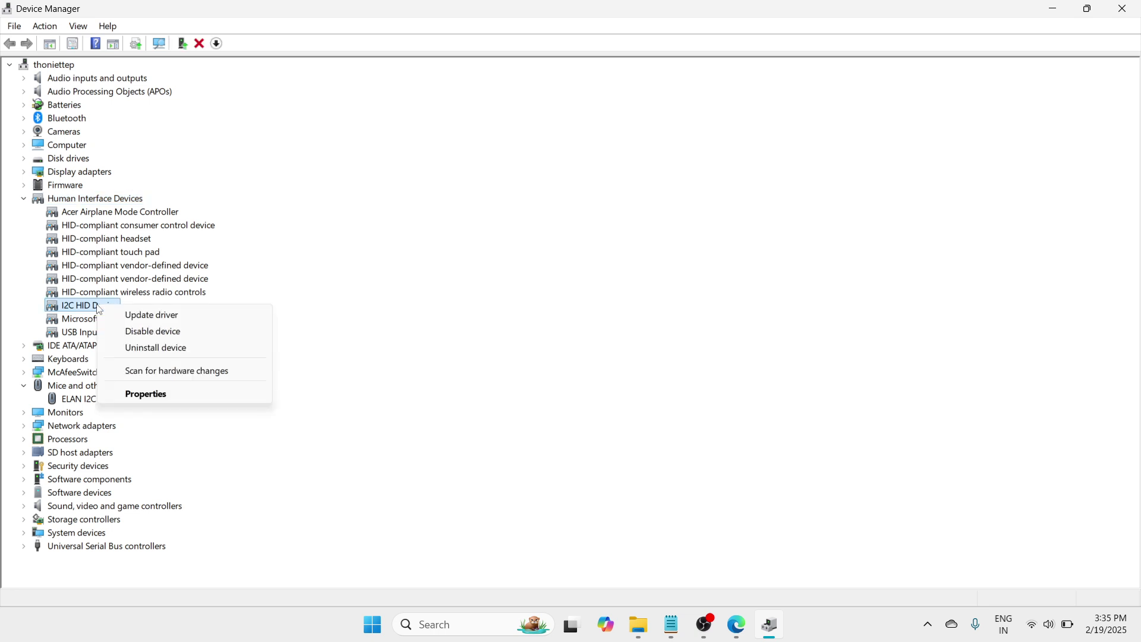
click(151, 318)
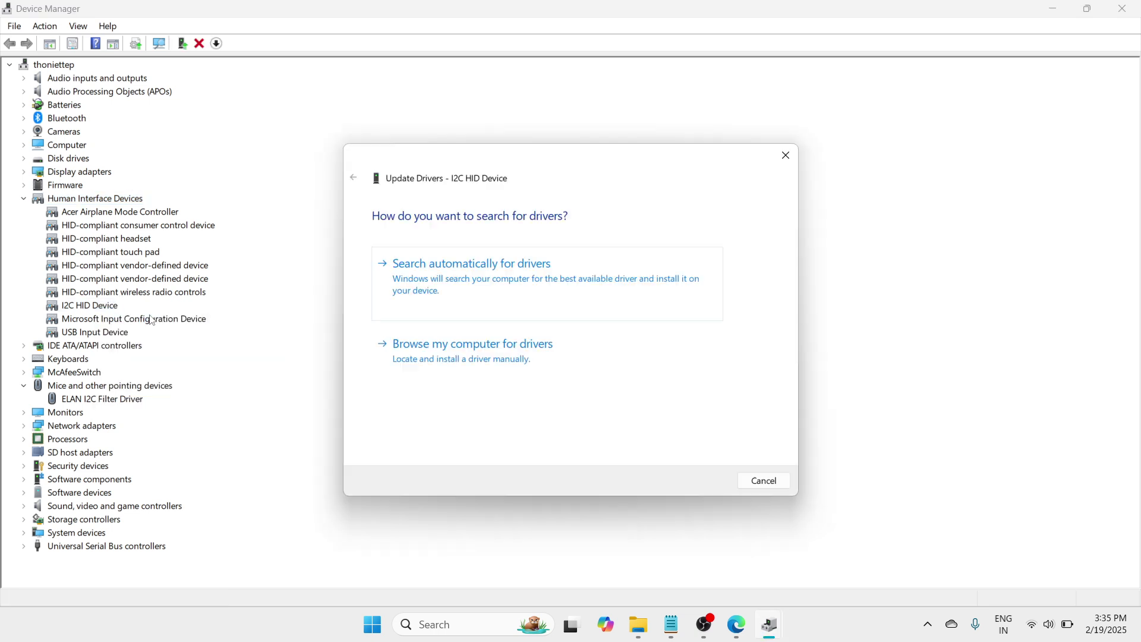
click(508, 307)
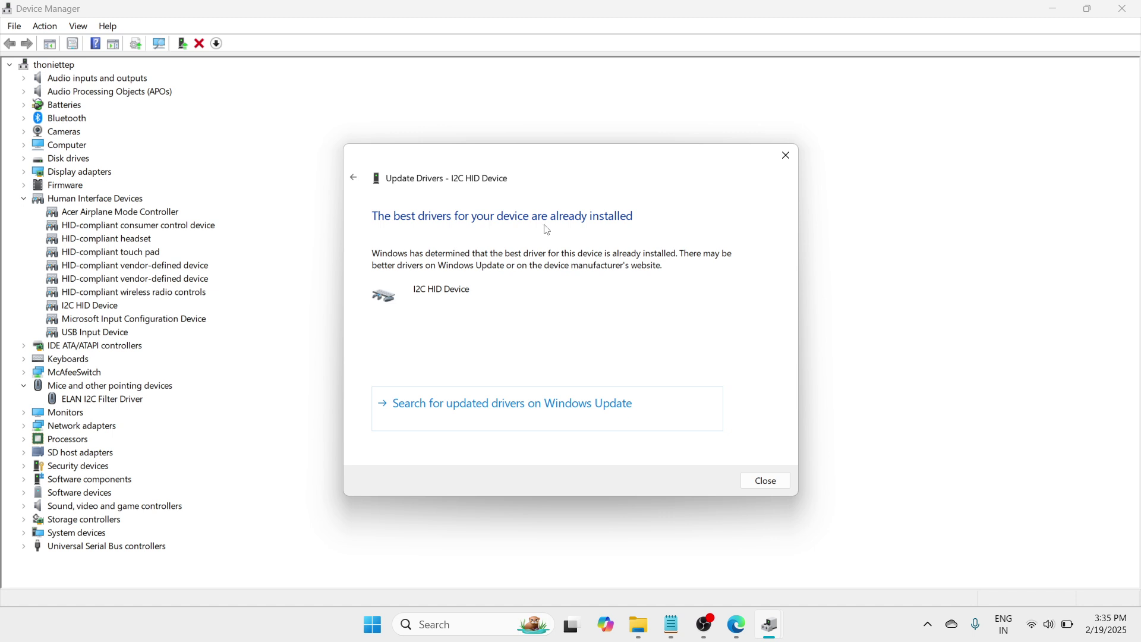
- Examine the locally available compatible drivers for the I2C HID Device, and leave the update wizard without installing one
click(355, 179)
click(480, 355)
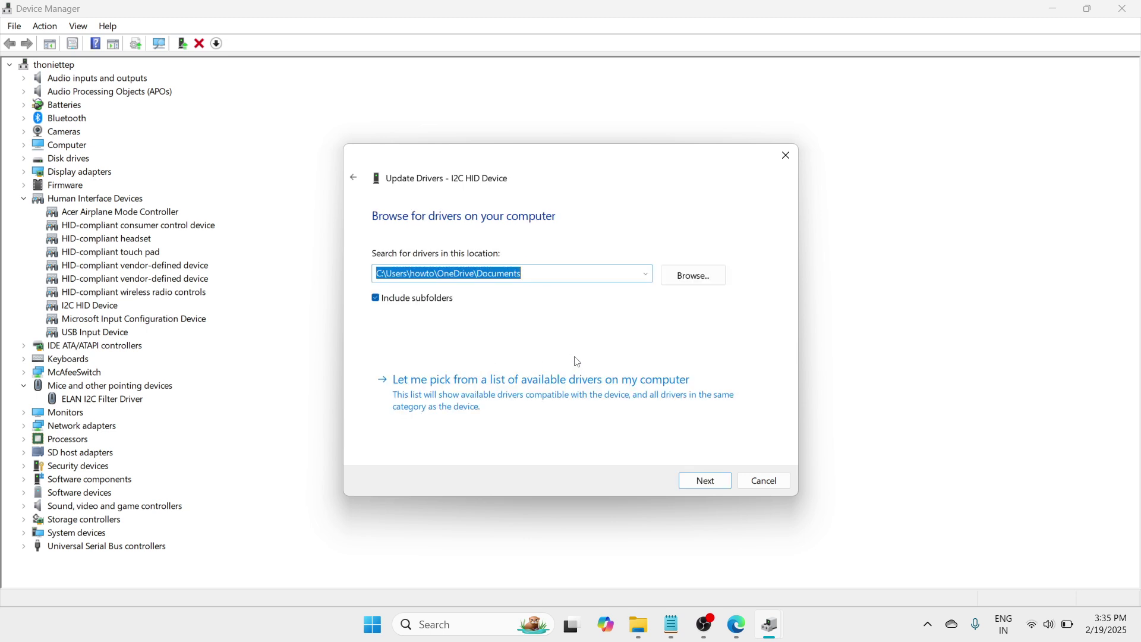
click(571, 399)
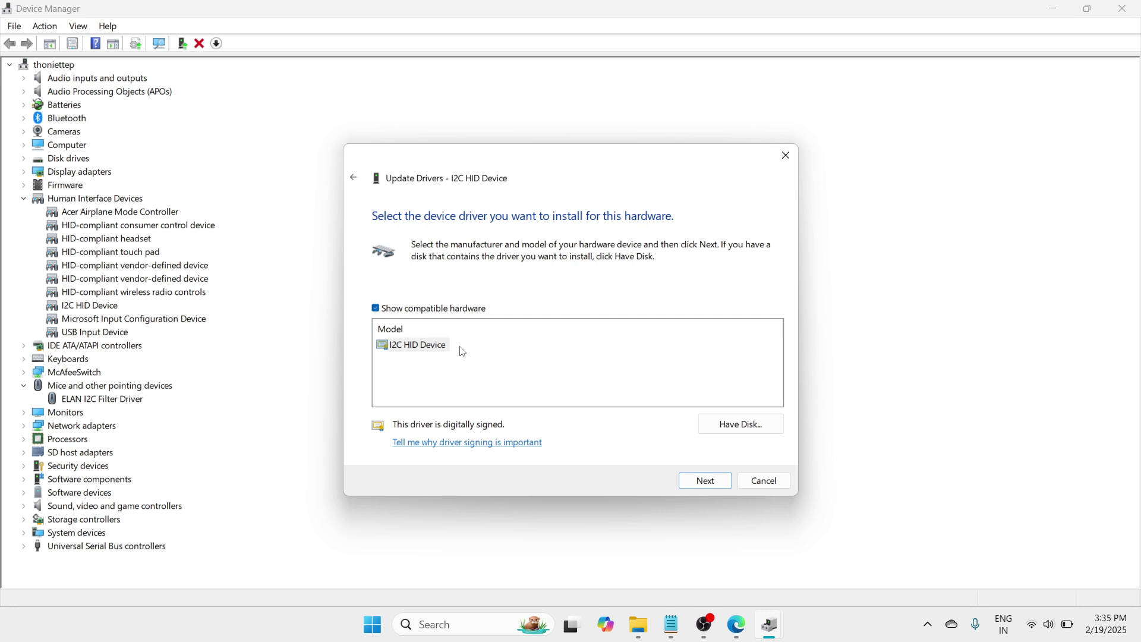
click(441, 352)
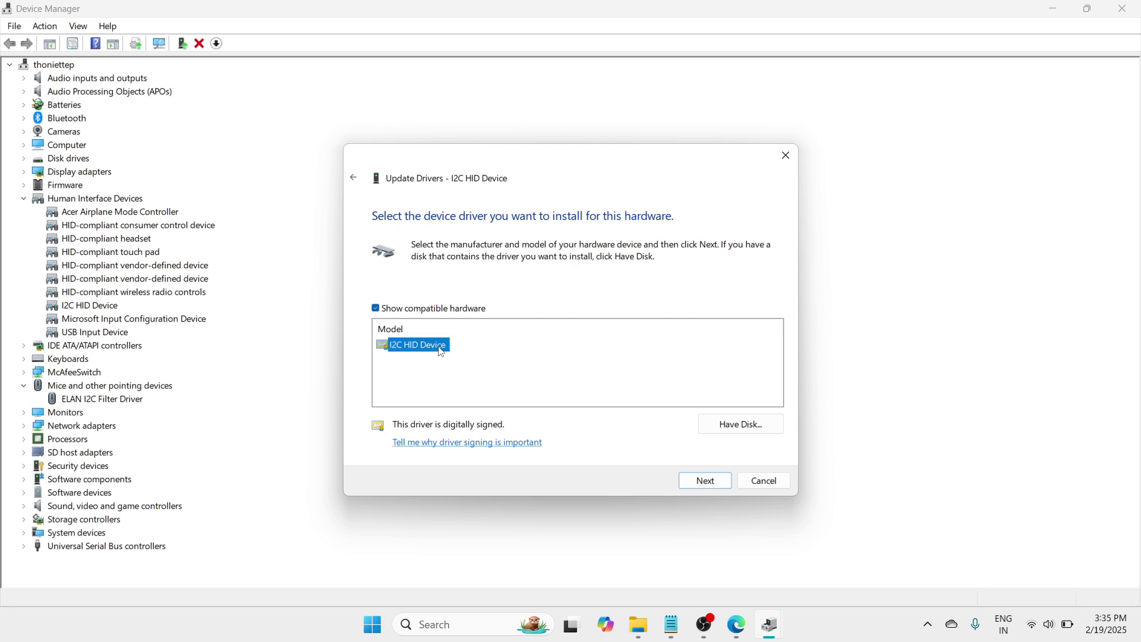
click(529, 371)
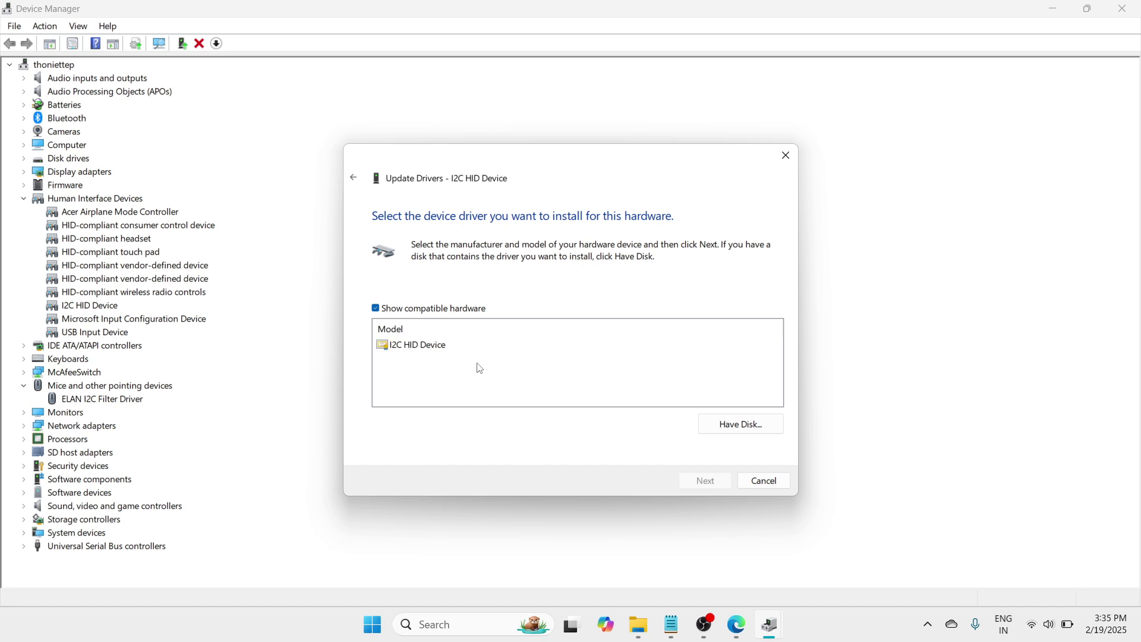
click(434, 353)
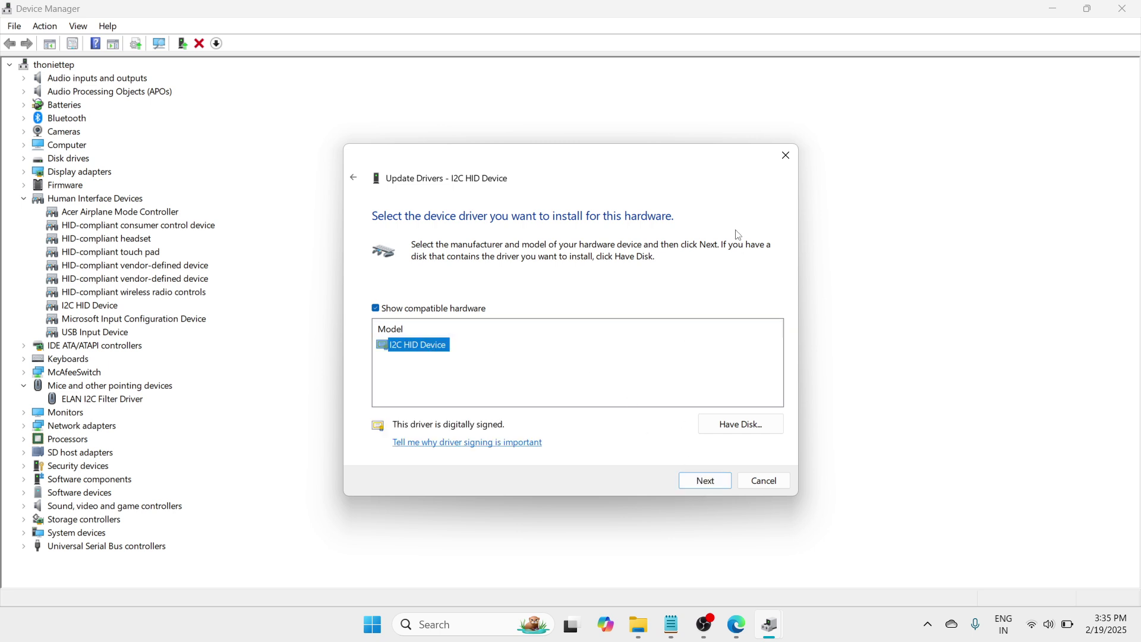
click(785, 157)
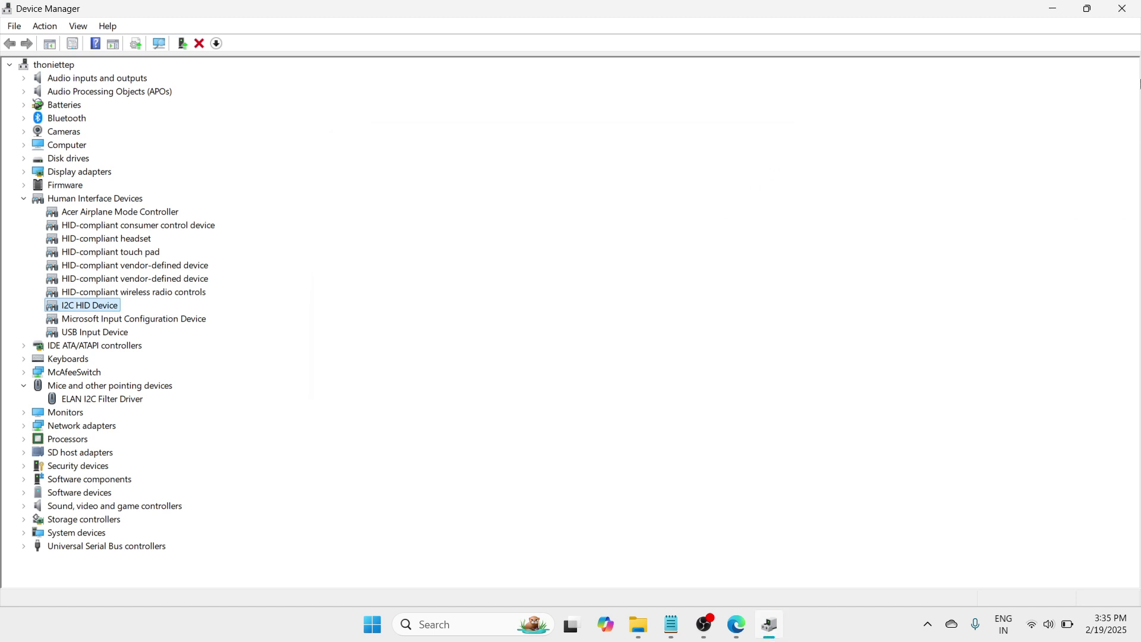
- Close Device Manager and open Command Prompt with administrator rights, approving the elevation request
click(1123, 9)
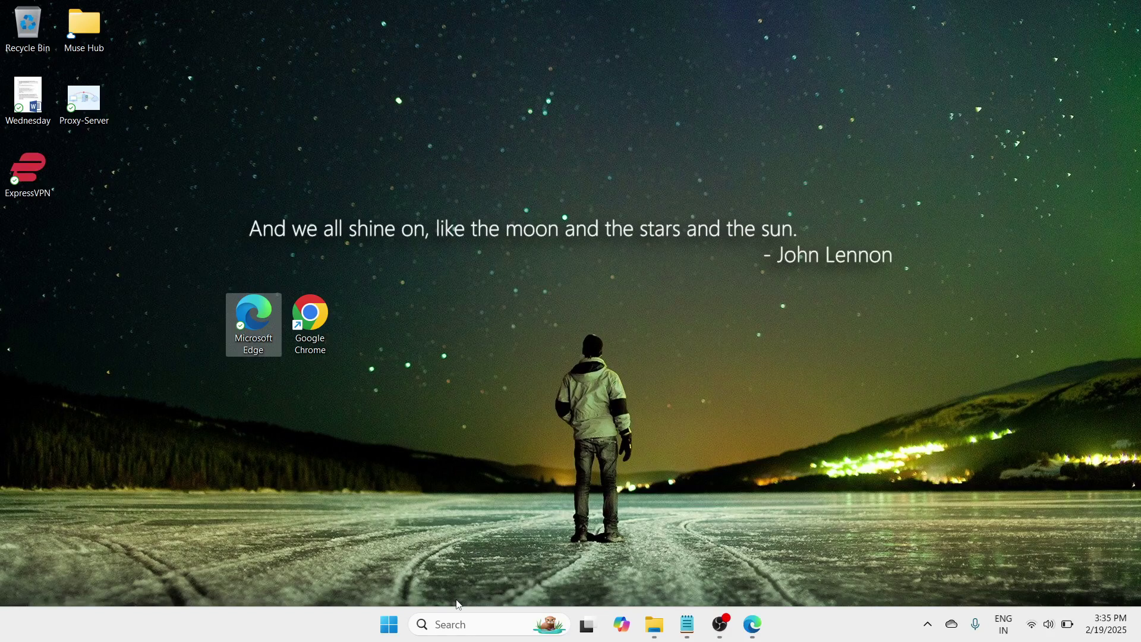
click(449, 621)
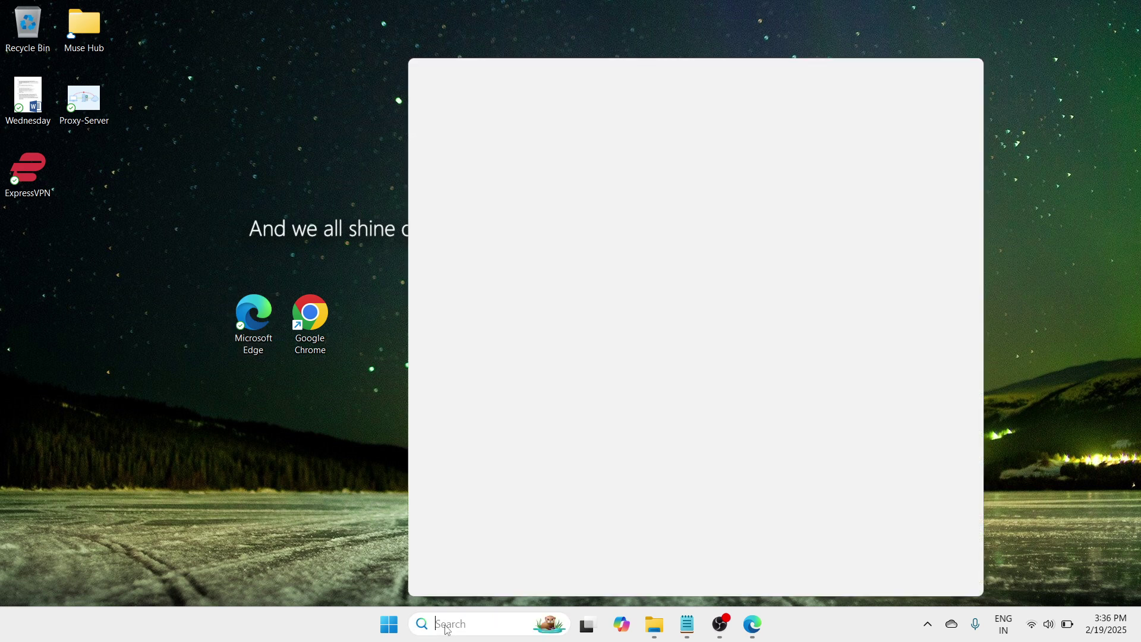
text(cmd)
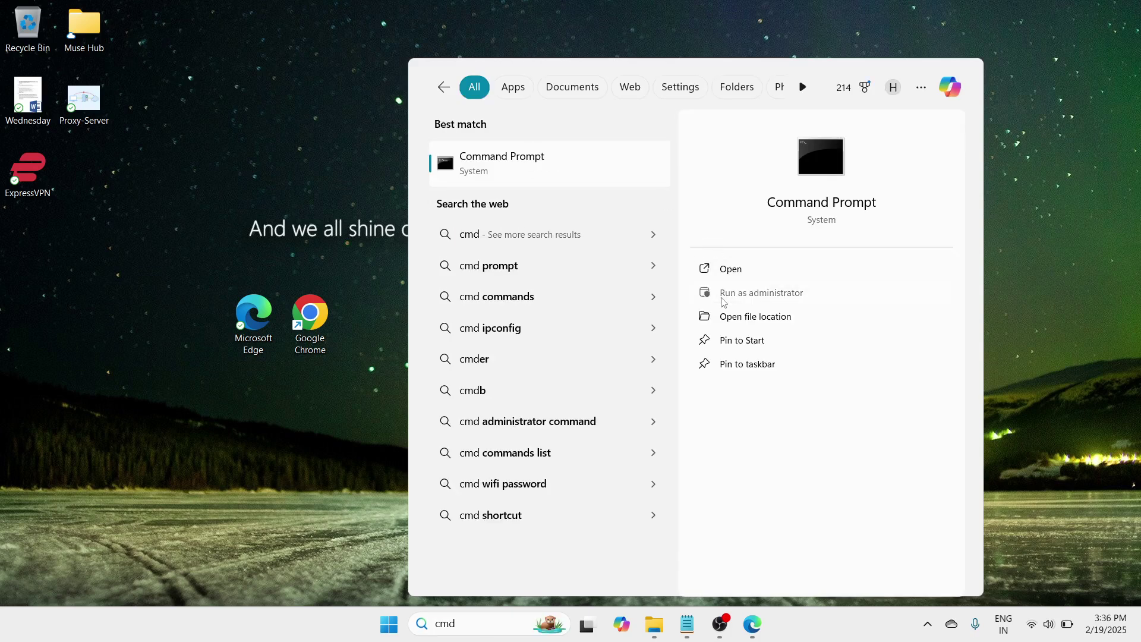
click(722, 297)
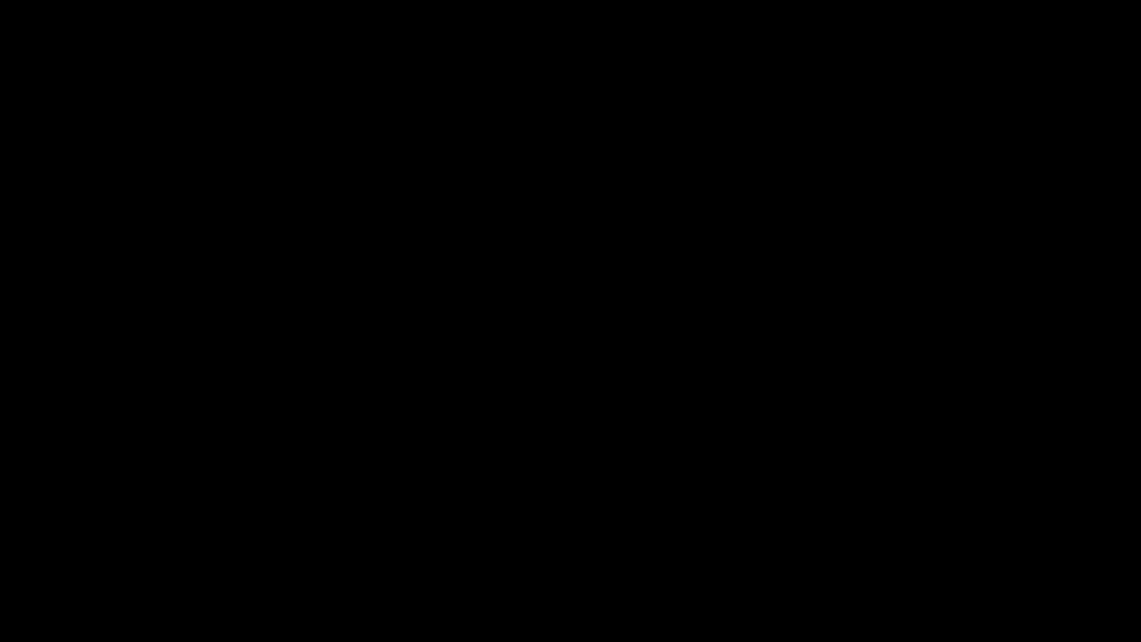
key(alt+y)
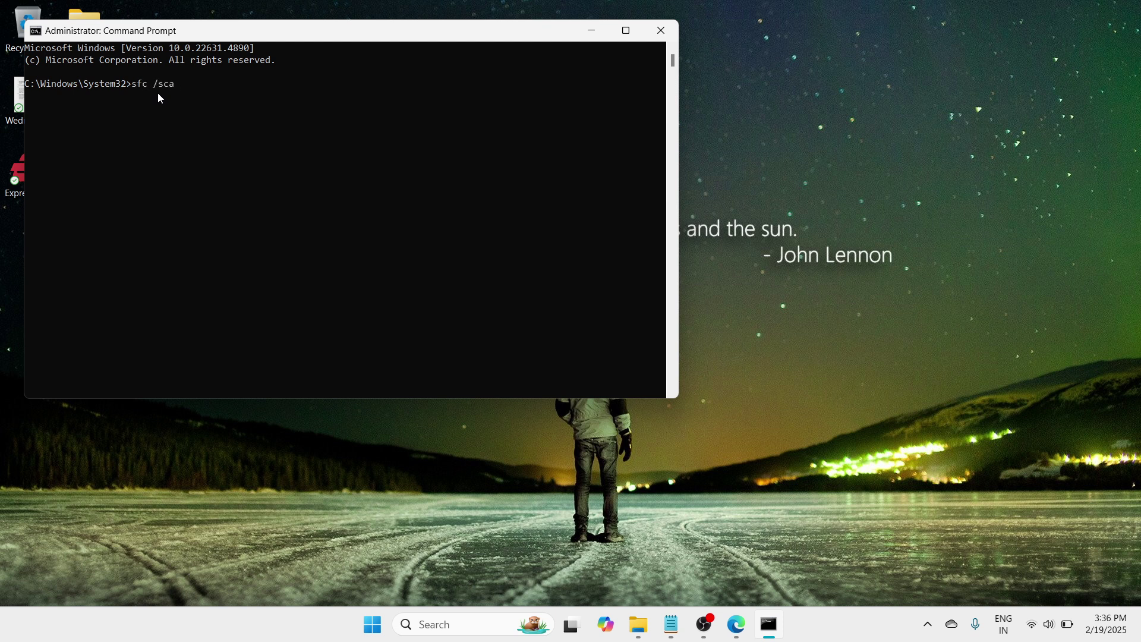
- Start a system file scan with the command sfc /scannow, and close the Command Prompt window
text(ow)
key(Return)
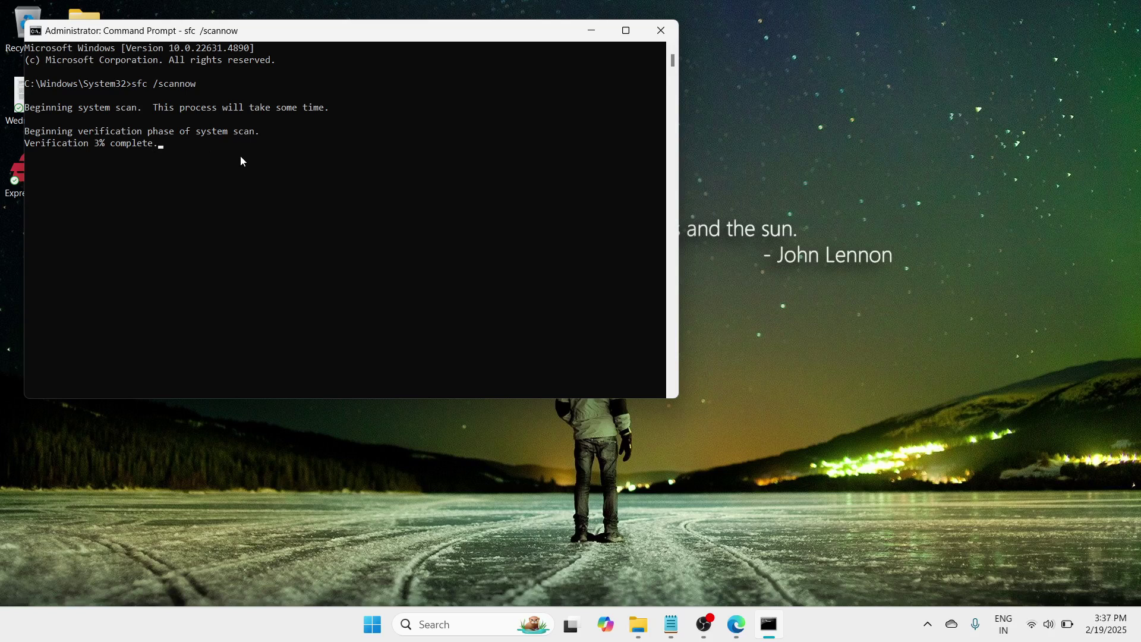
click(654, 38)
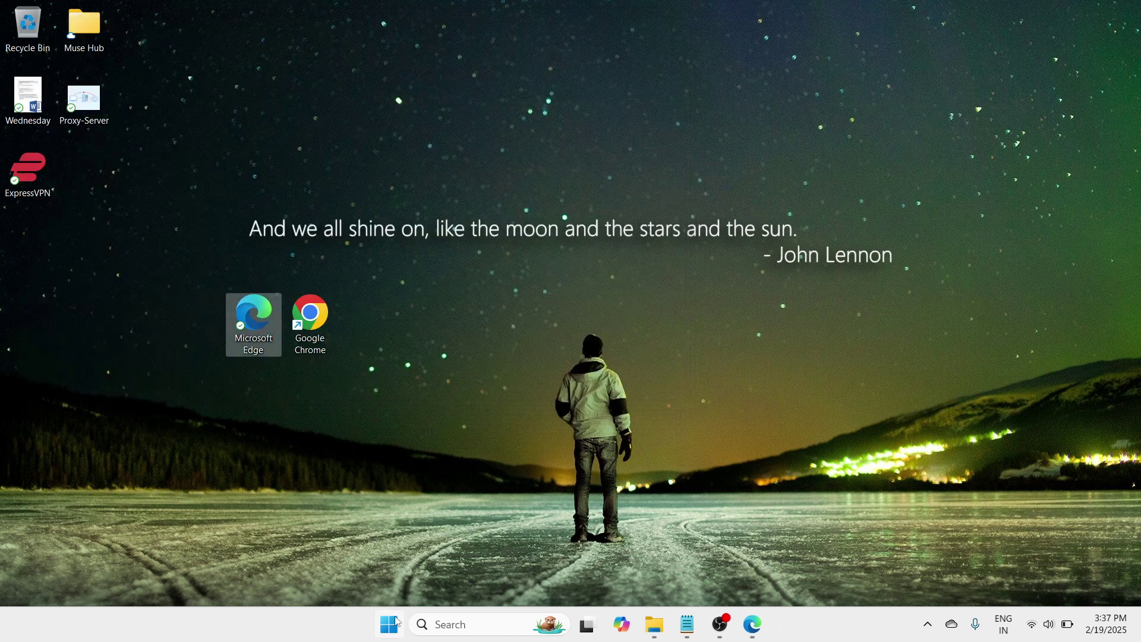
- Show the Restart option among the computer's power choices, and leave without restarting
click(397, 622)
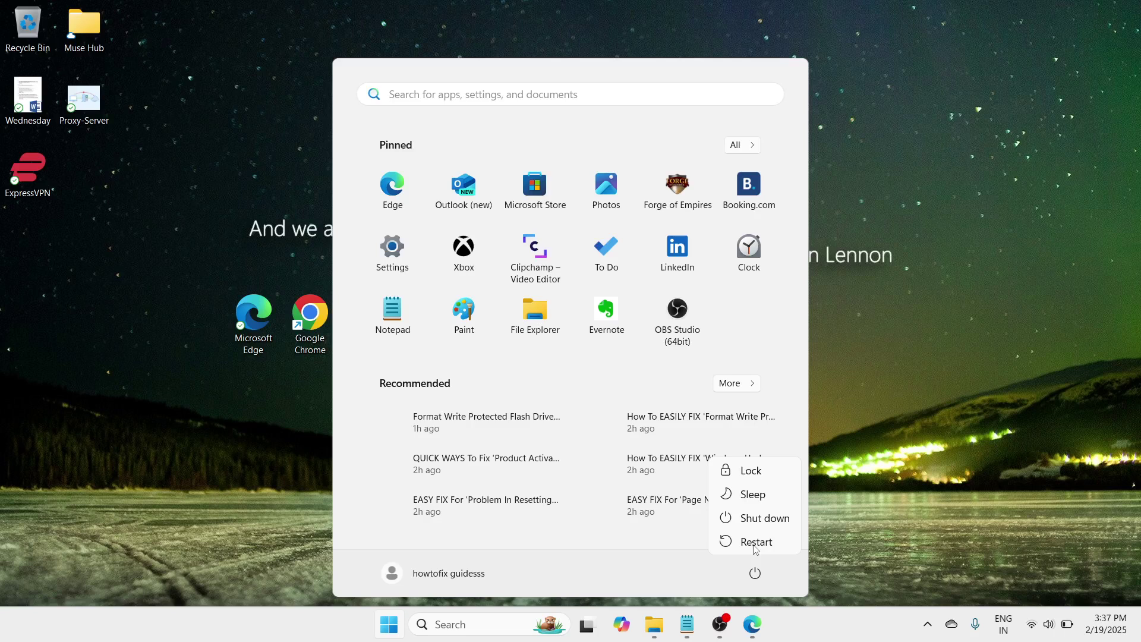
click(847, 498)
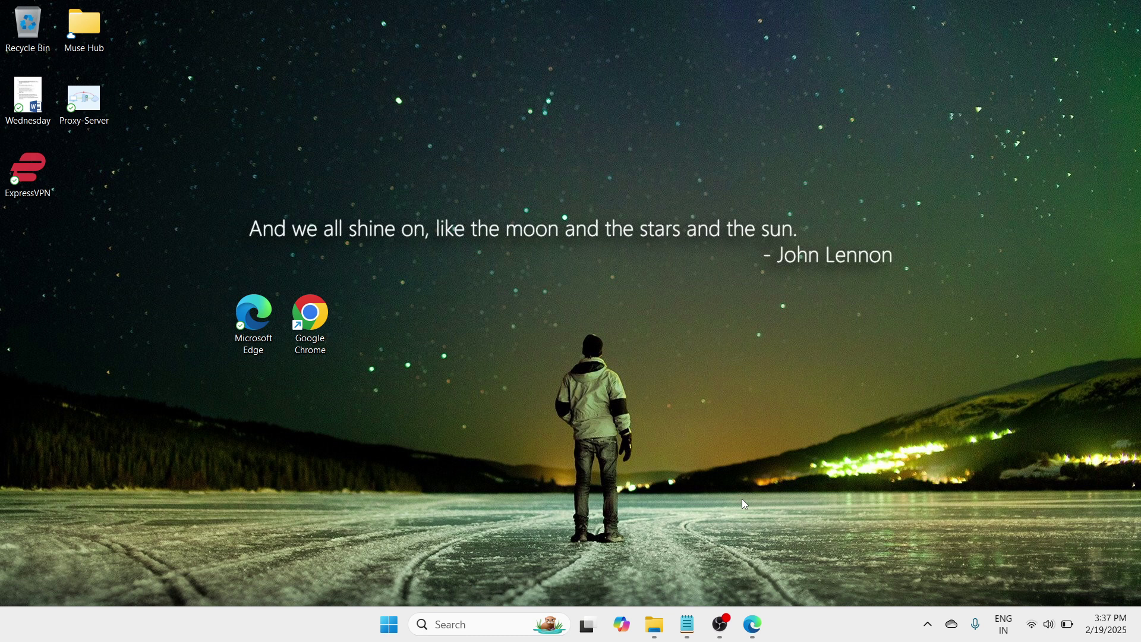
click(720, 624)
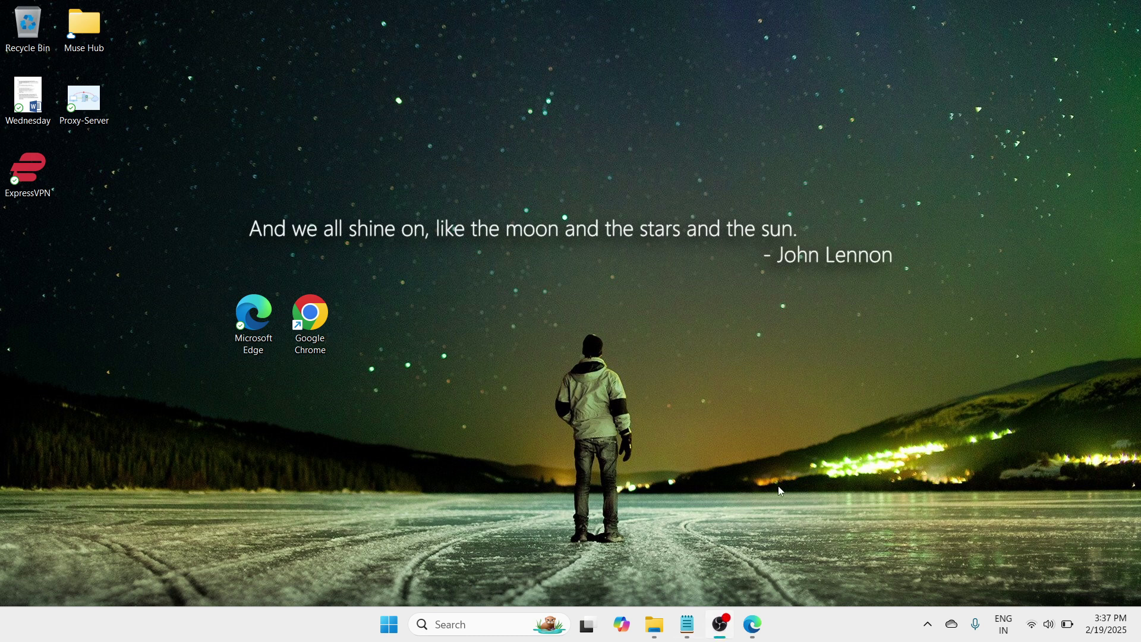